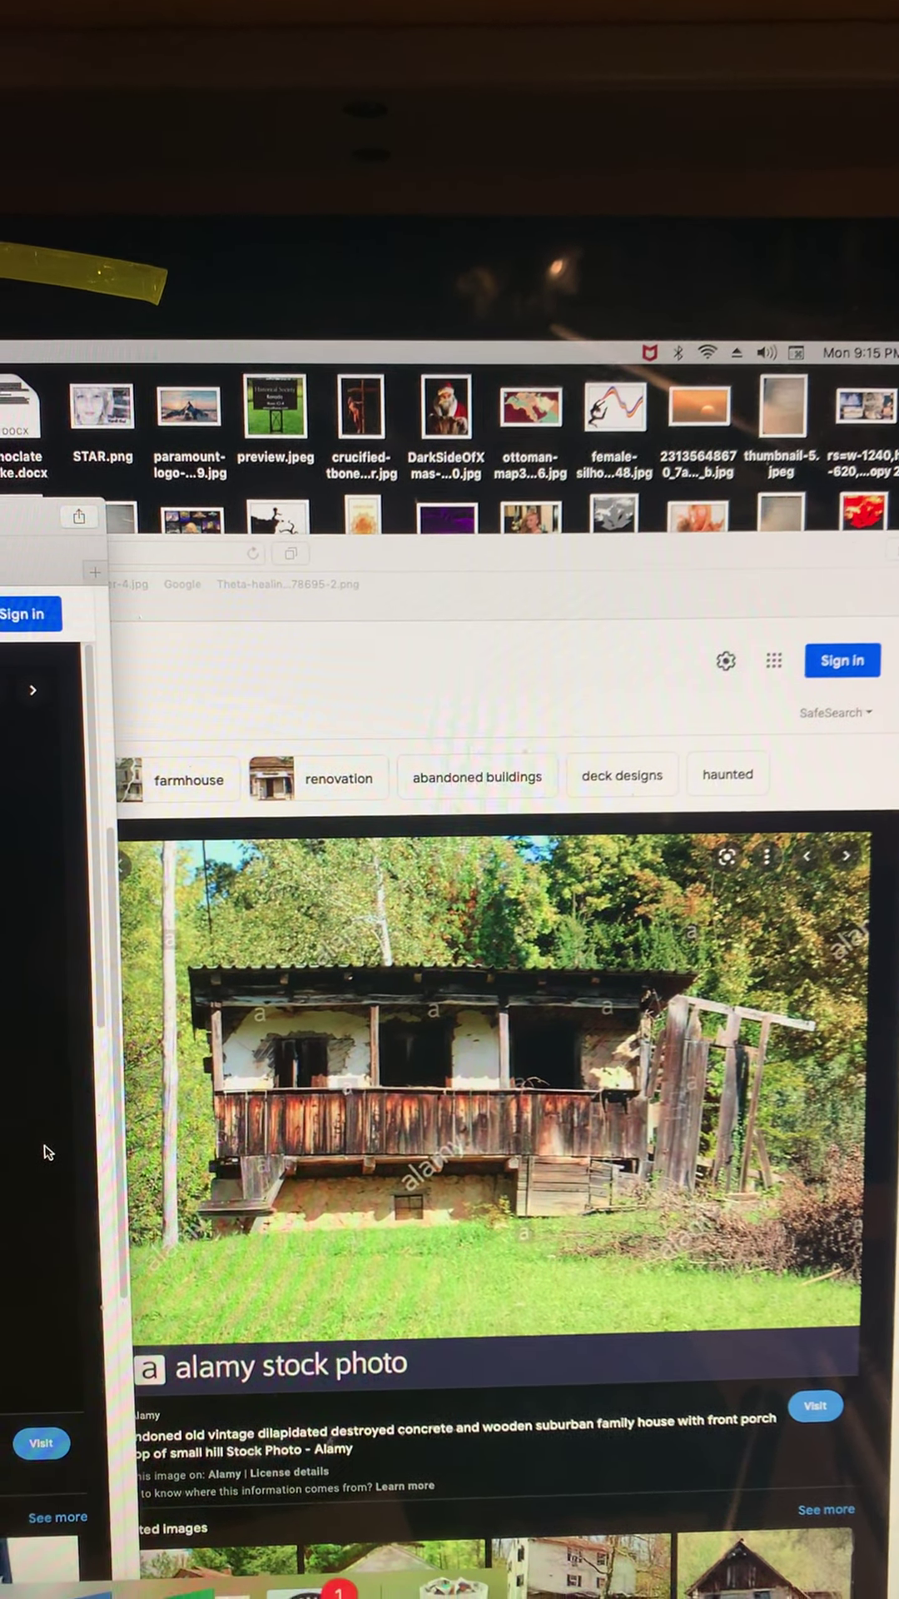
Step: Open the Alamy abandoned wooden farmhouse photo enlarged in the preview panel
click(41, 1159)
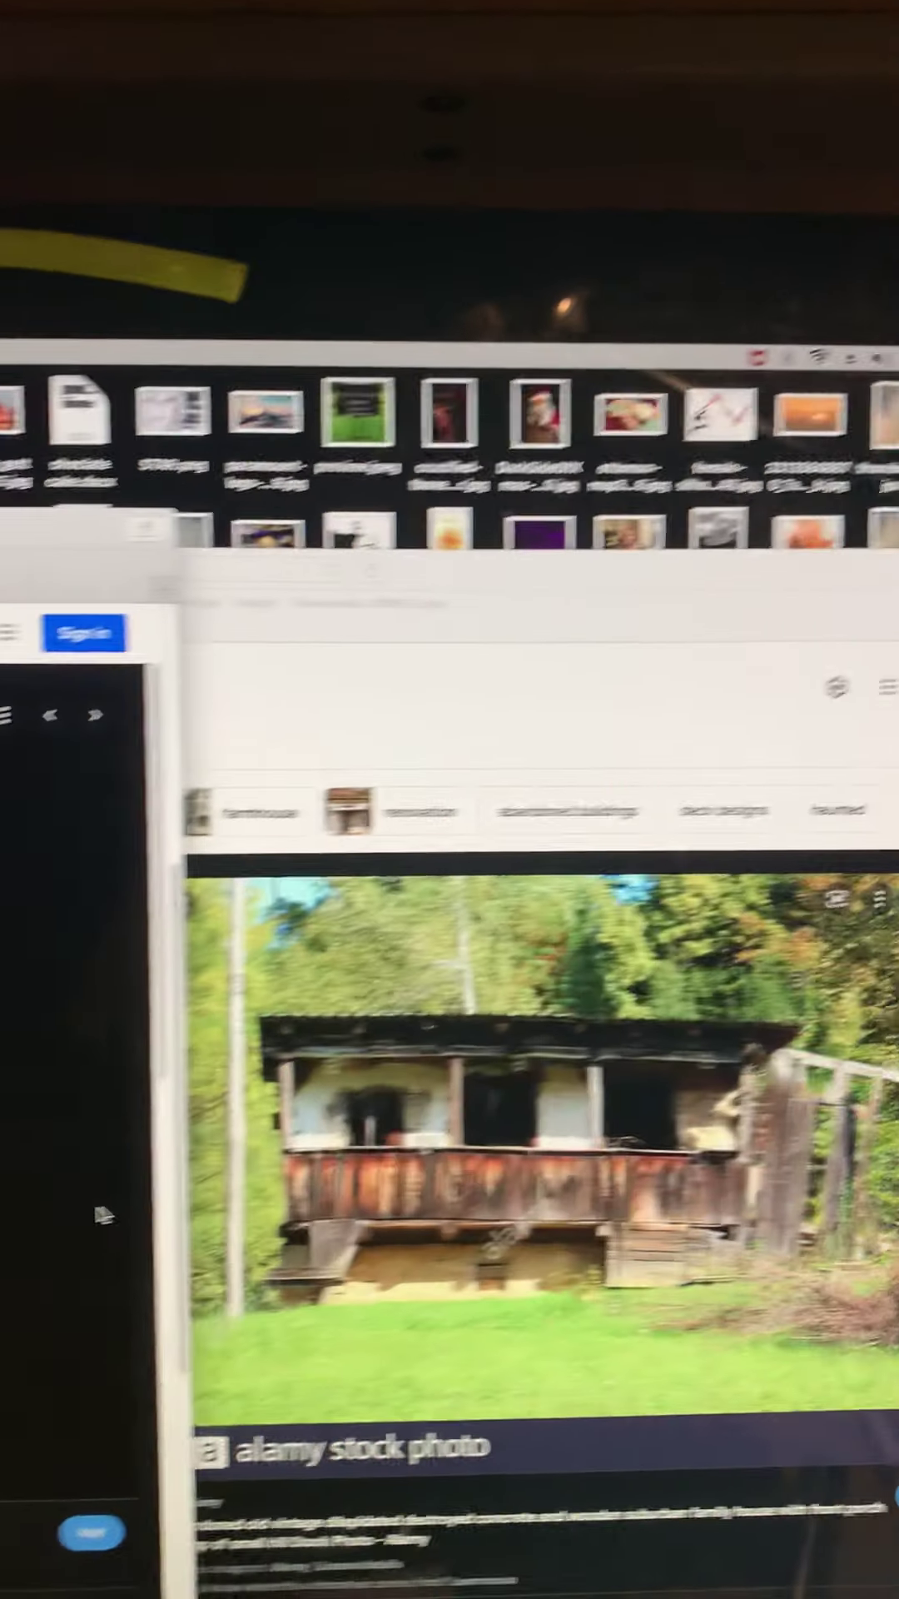
Step: Bring forward the Safari window previewing the Colourbox American flag photo
click(101, 1211)
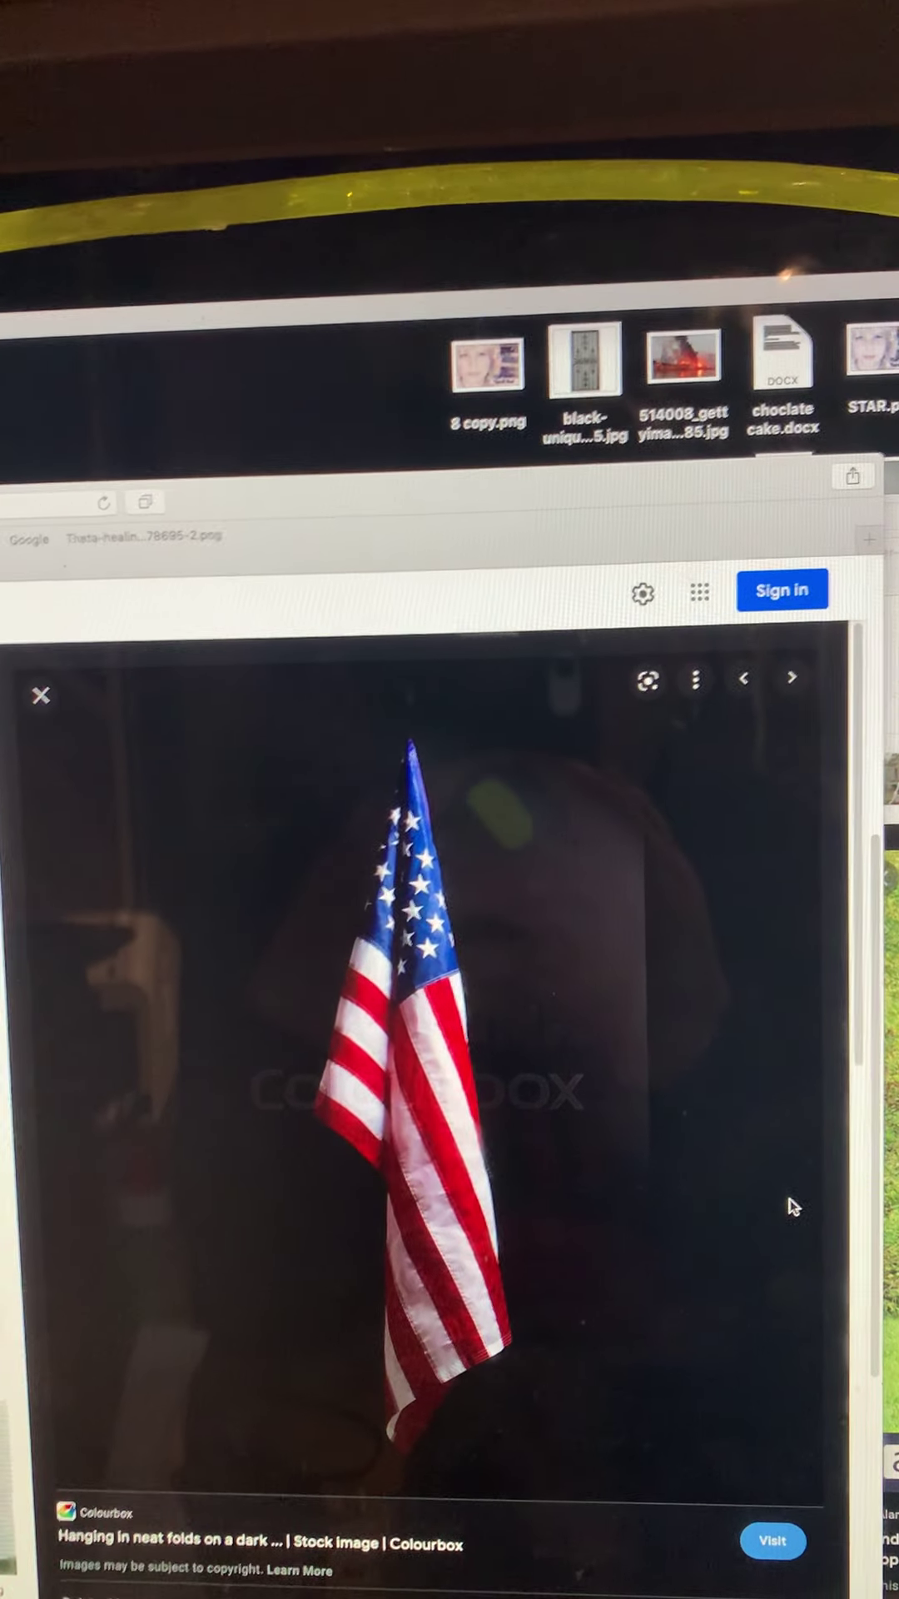